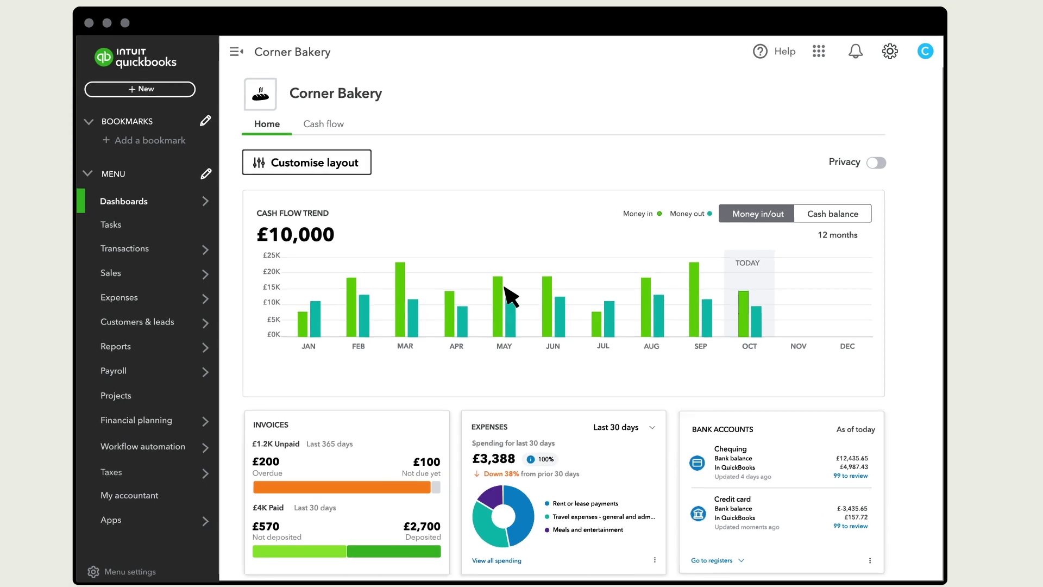
- Go from the settings menu to the Workflow automation approval templates
{"action": "left_click", "coordinate": [890, 51]}
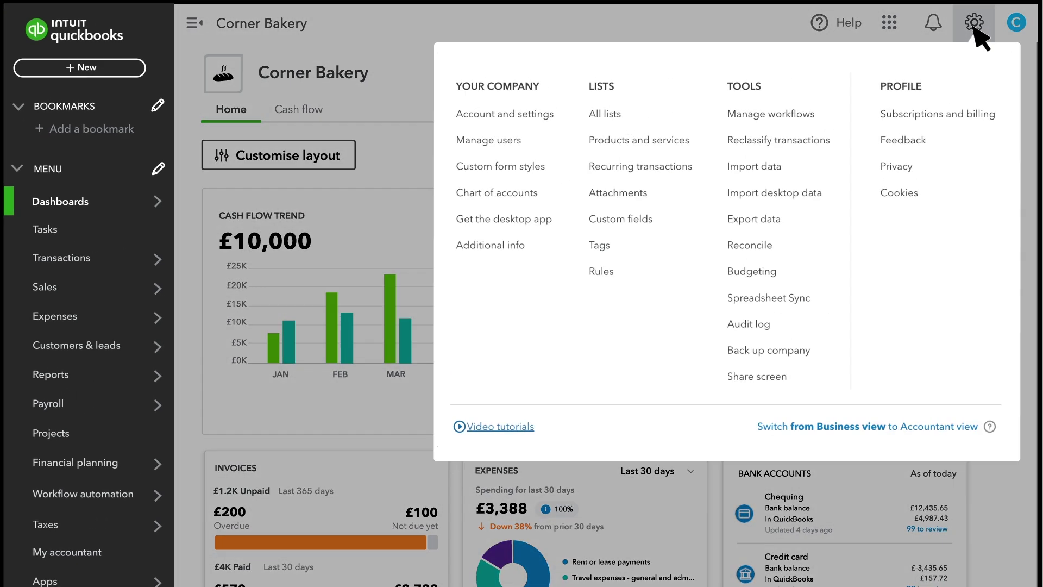
{"action": "left_click", "coordinate": [522, 142]}
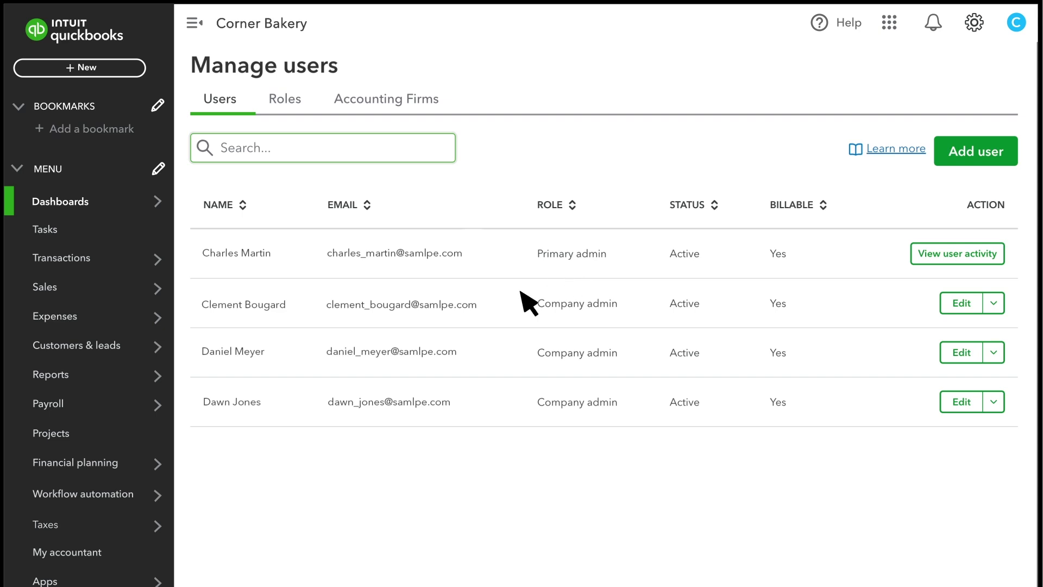
{"action": "mouse_move", "coordinate": [118, 492]}
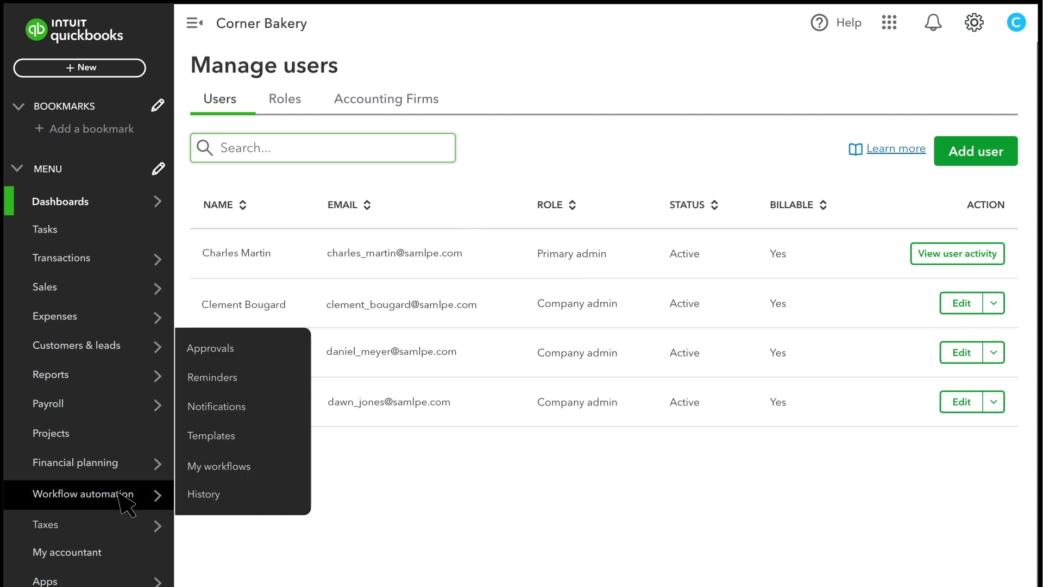
{"action": "left_click", "coordinate": [239, 348]}
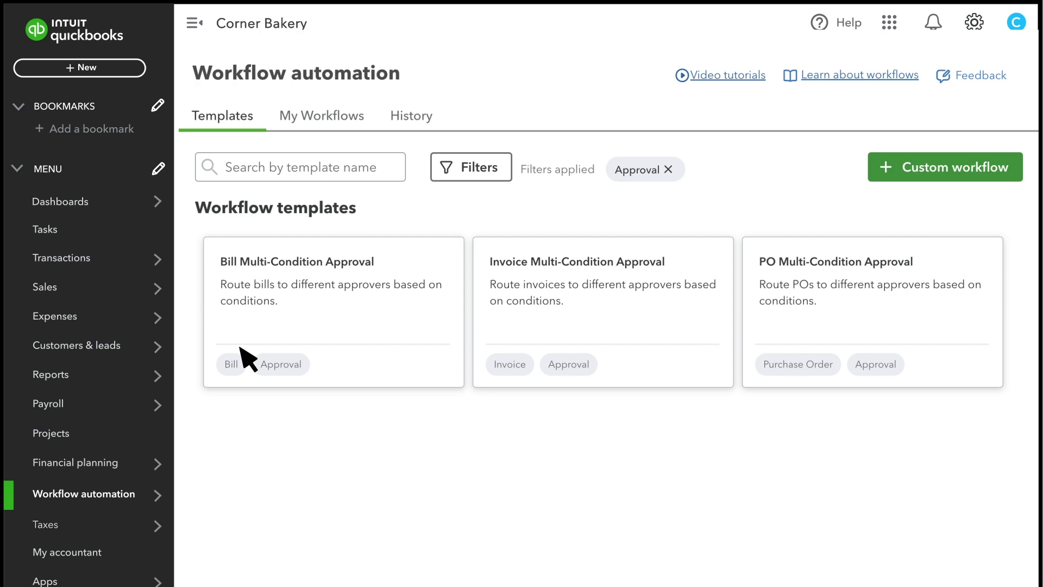
- Start from the Bill Multi-Condition Approval template and name the workflow 'Bill Approvals'
{"action": "left_click", "coordinate": [324, 310]}
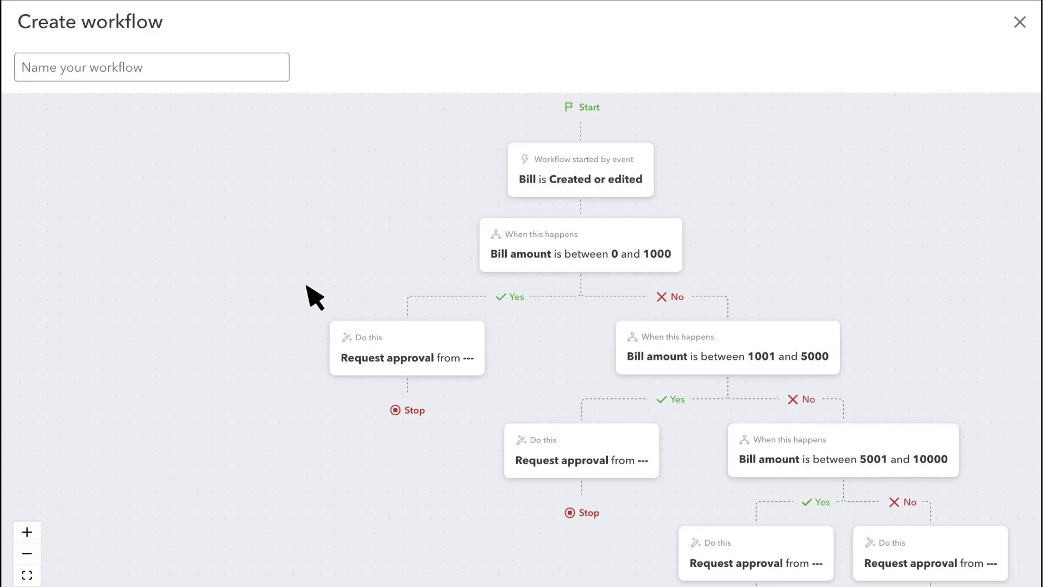
{"action": "left_click", "coordinate": [152, 70]}
{"action": "type", "text": "Bill Approvals"}
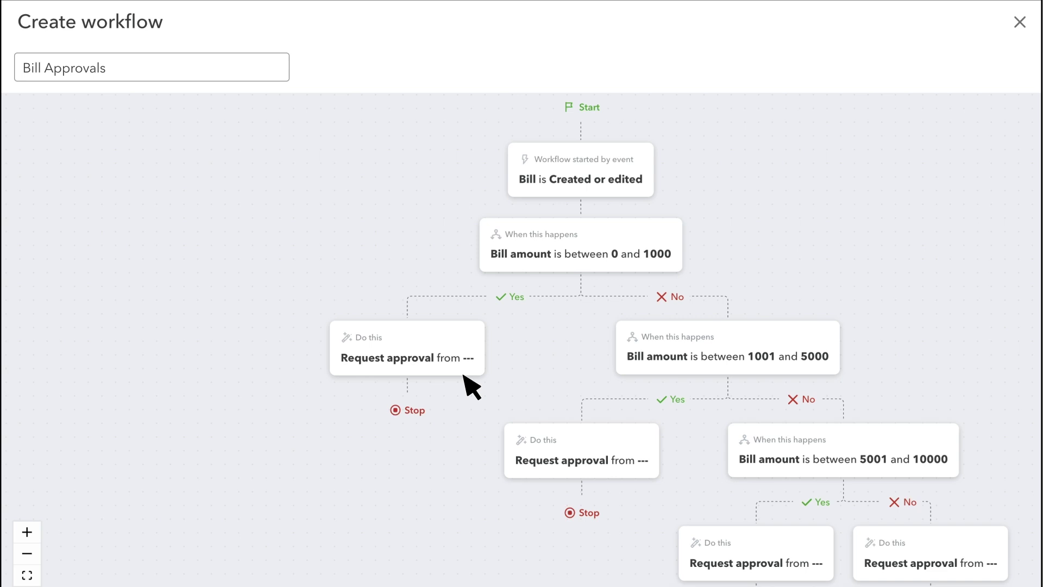
- Keep the first condition as bill amount 0–1000, discard the extra empty condition row, and save
{"action": "left_click", "coordinate": [586, 257]}
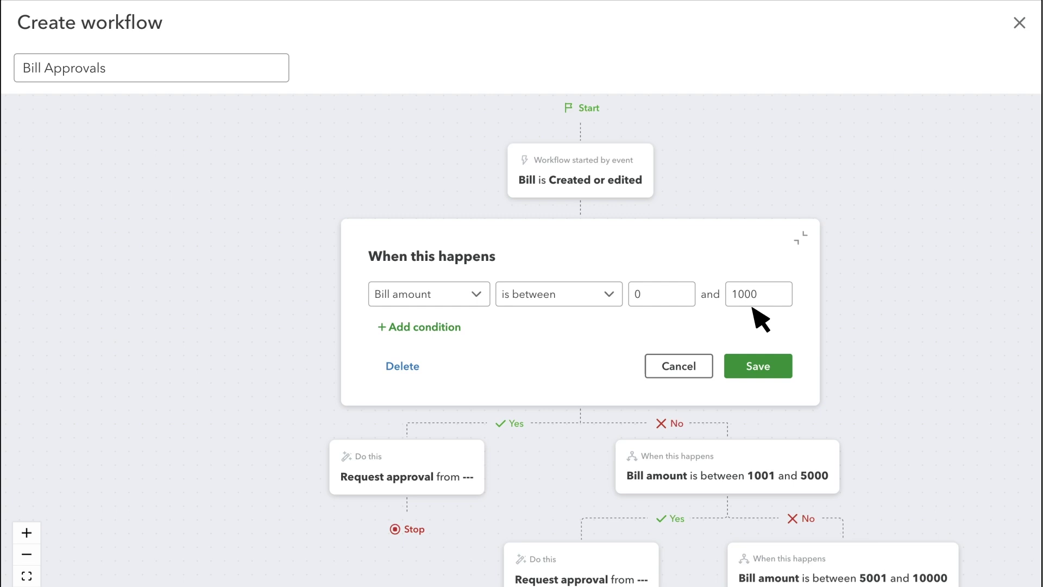
{"action": "left_click", "coordinate": [449, 326]}
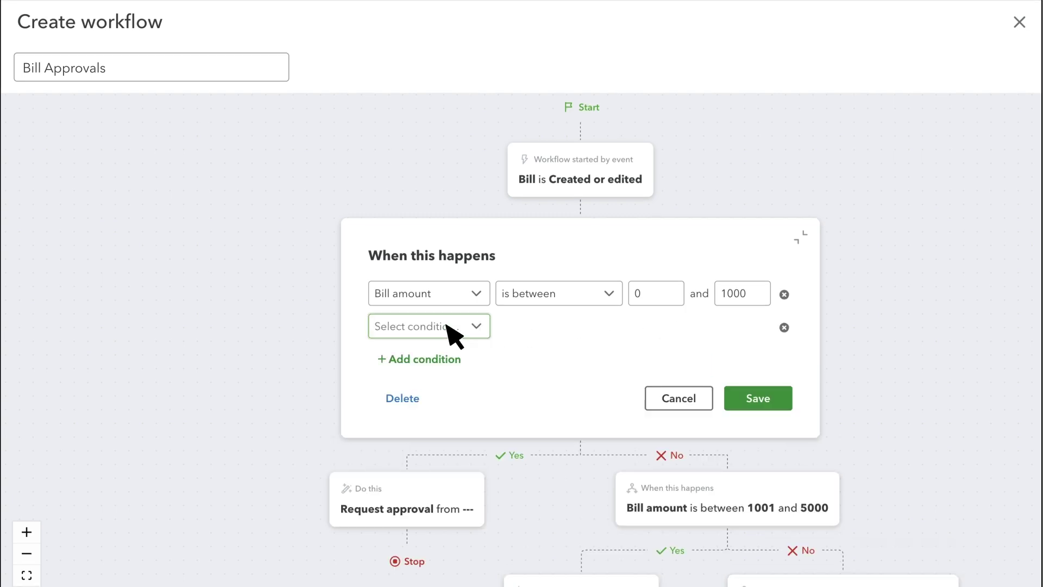
{"action": "left_click", "coordinate": [478, 327]}
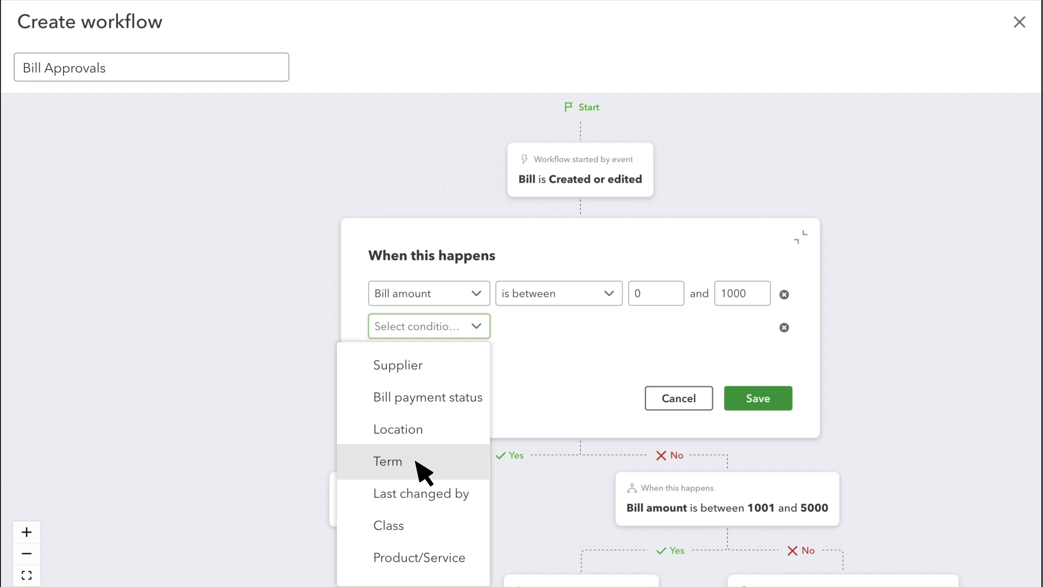
{"action": "left_click", "coordinate": [785, 329]}
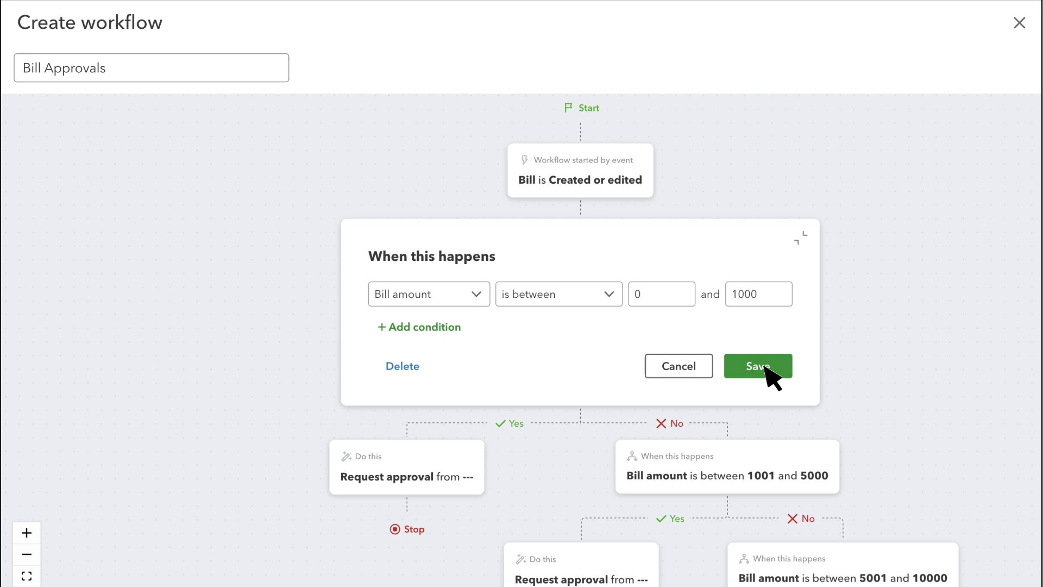
{"action": "left_click", "coordinate": [767, 369]}
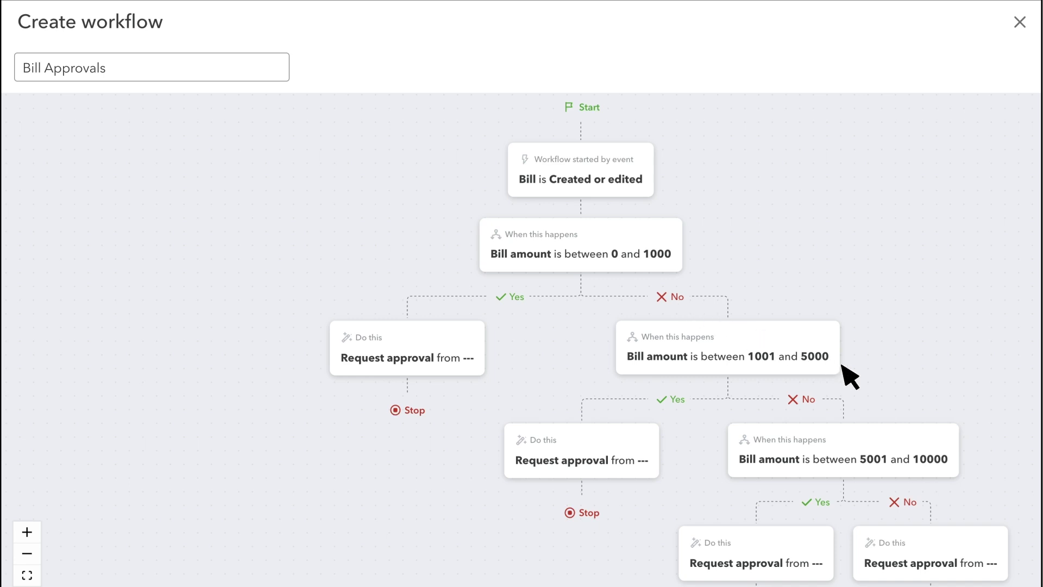
- Delete the Request approval step on the 0–1000 branch so it ends at Stop
{"action": "left_click", "coordinate": [413, 354]}
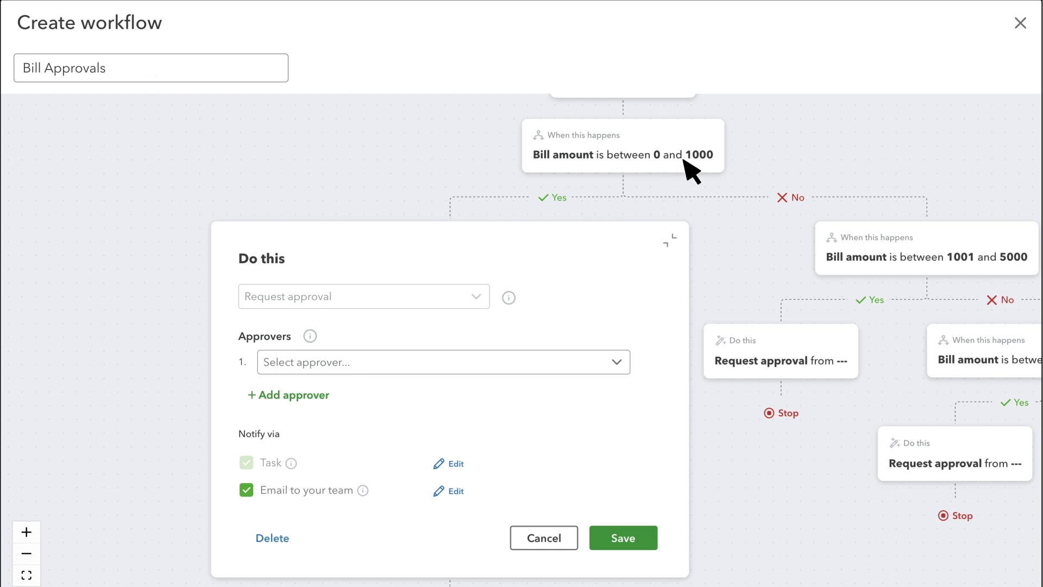
{"action": "left_click", "coordinate": [616, 359]}
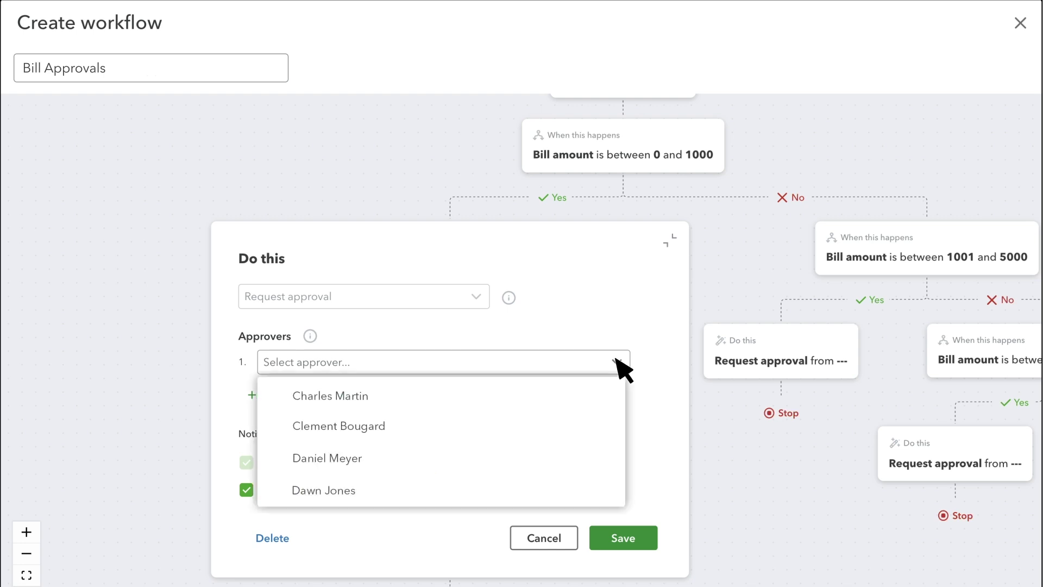
{"action": "left_click", "coordinate": [375, 429]}
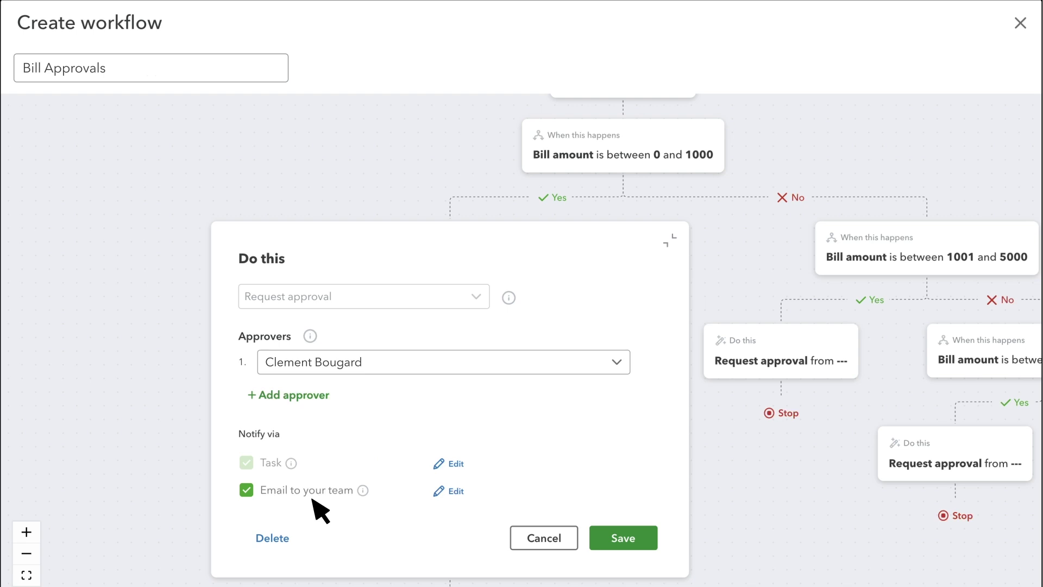
{"action": "left_click", "coordinate": [273, 537]}
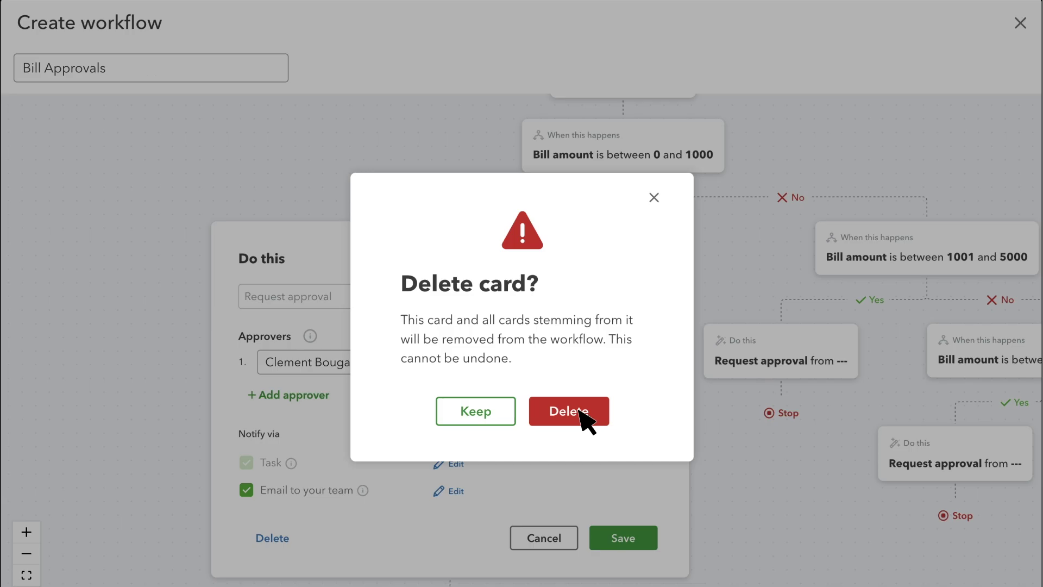
{"action": "left_click", "coordinate": [581, 414]}
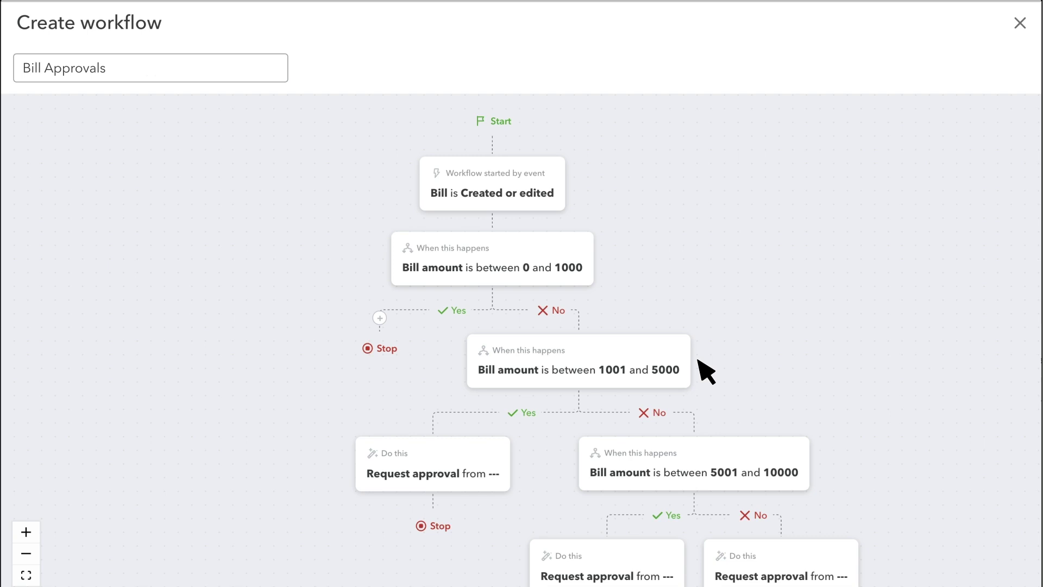
- Make the primary admin the approver for the 1001–5000 bill branch
{"action": "left_click", "coordinate": [429, 466]}
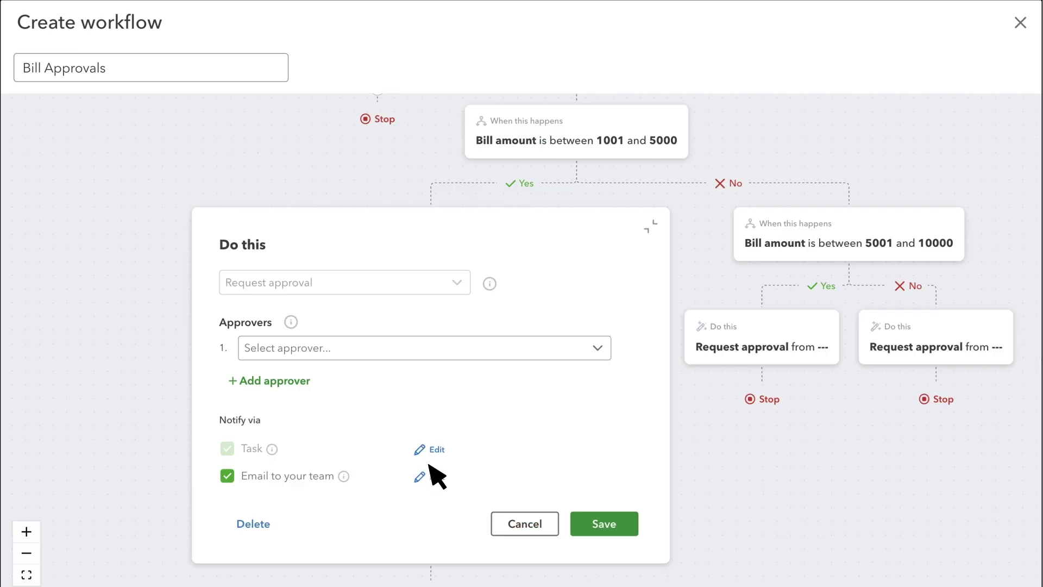
{"action": "left_click", "coordinate": [597, 349]}
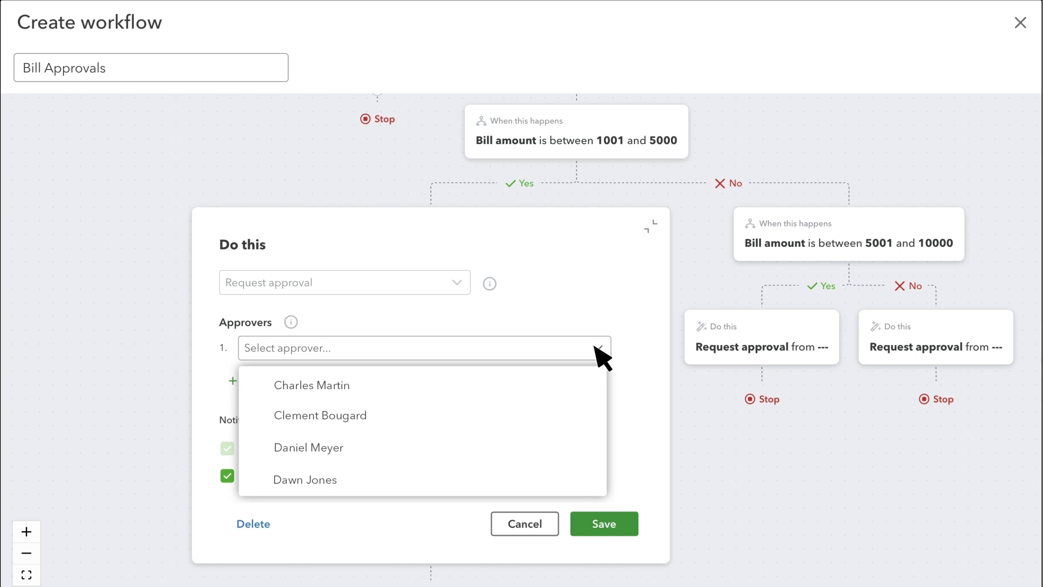
{"action": "left_click", "coordinate": [347, 385]}
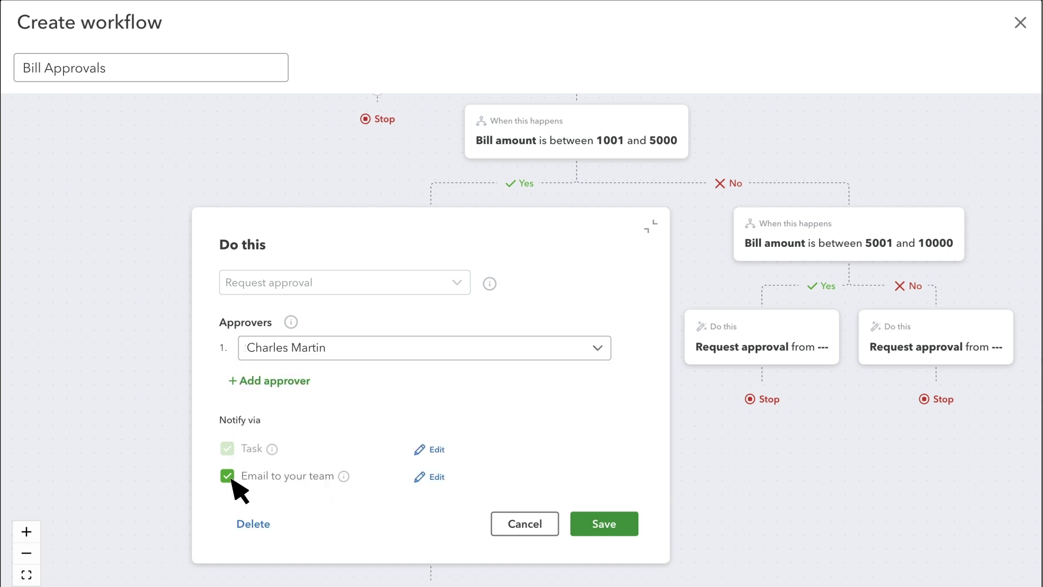
- Add another recipient's e-mail to the approval notification, then save the email and approval step
{"action": "left_click", "coordinate": [427, 476]}
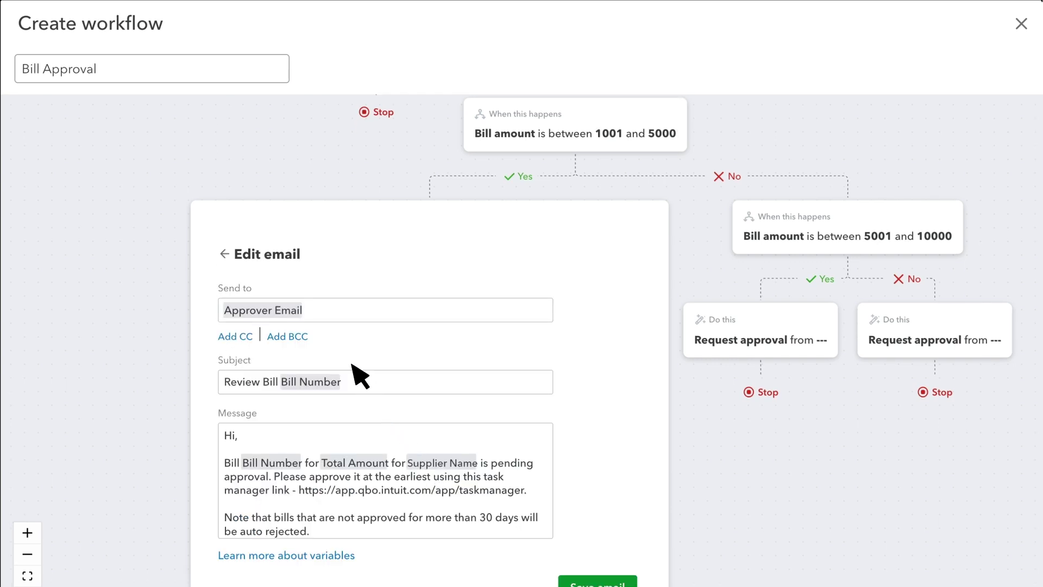
{"action": "left_click", "coordinate": [317, 313]}
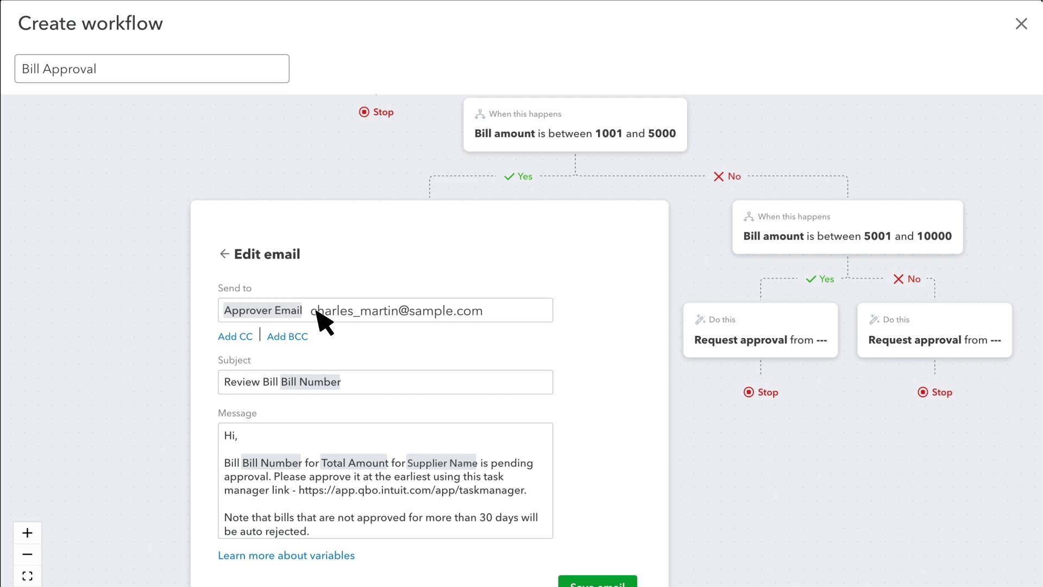
{"action": "scroll", "coordinate": [407, 373], "scroll_direction": "down", "scroll_amount": 2}
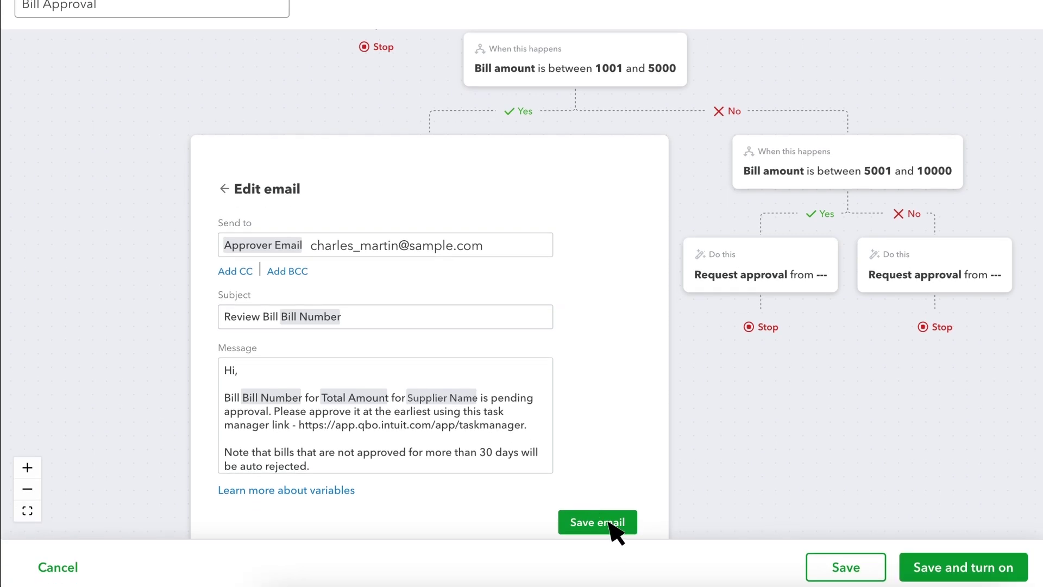
{"action": "left_click", "coordinate": [597, 522]}
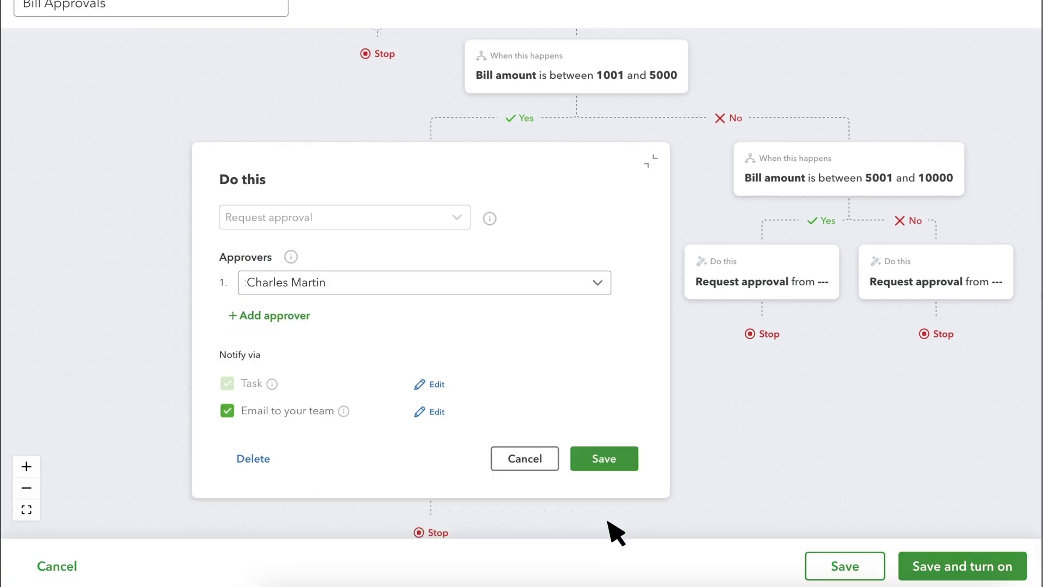
{"action": "left_click", "coordinate": [607, 459]}
{"action": "scroll", "coordinate": [612, 469], "scroll_direction": "up", "scroll_amount": 1}
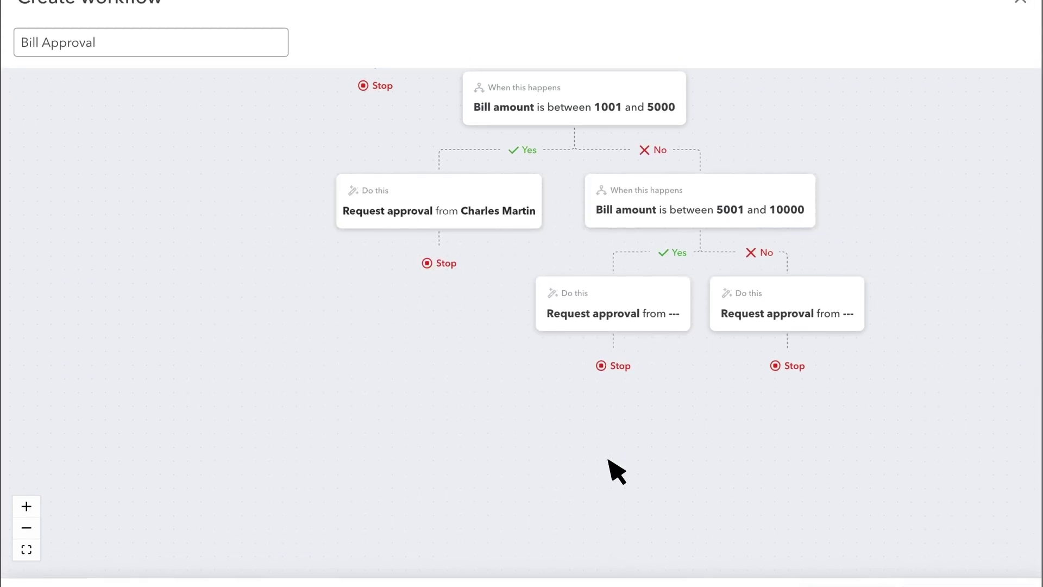
- Assign the second listed approver to the 5001–10000 branch, then save and turn on the workflow
{"action": "left_click", "coordinate": [630, 342]}
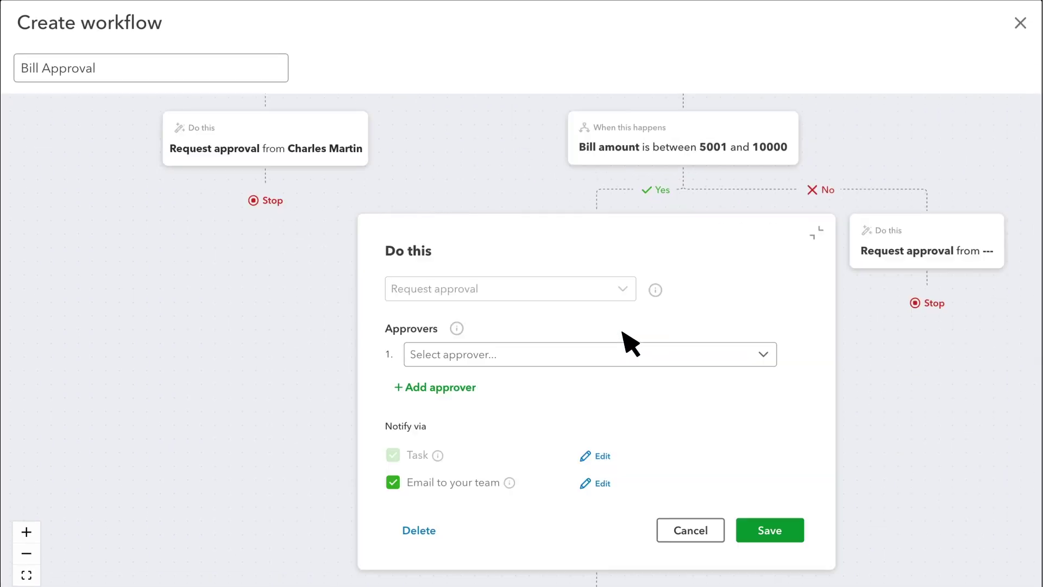
{"action": "left_click", "coordinate": [757, 355]}
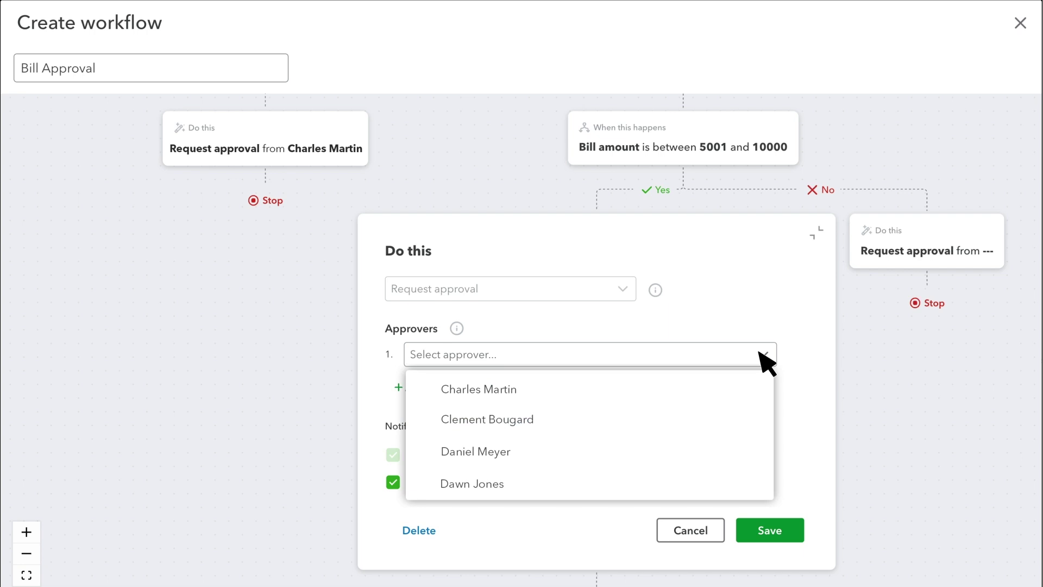
{"action": "left_click", "coordinate": [513, 420]}
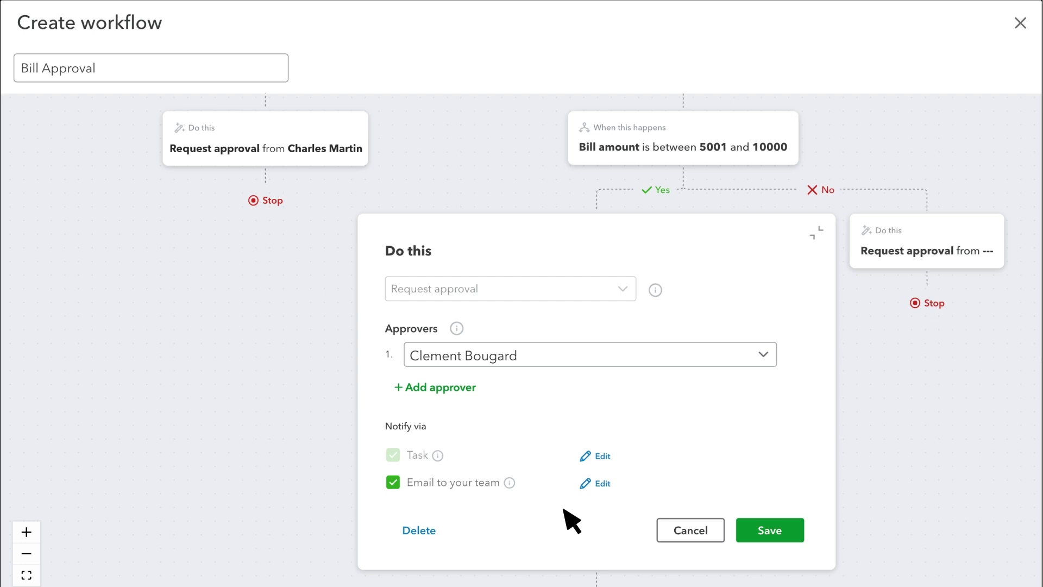
{"action": "left_click", "coordinate": [773, 531]}
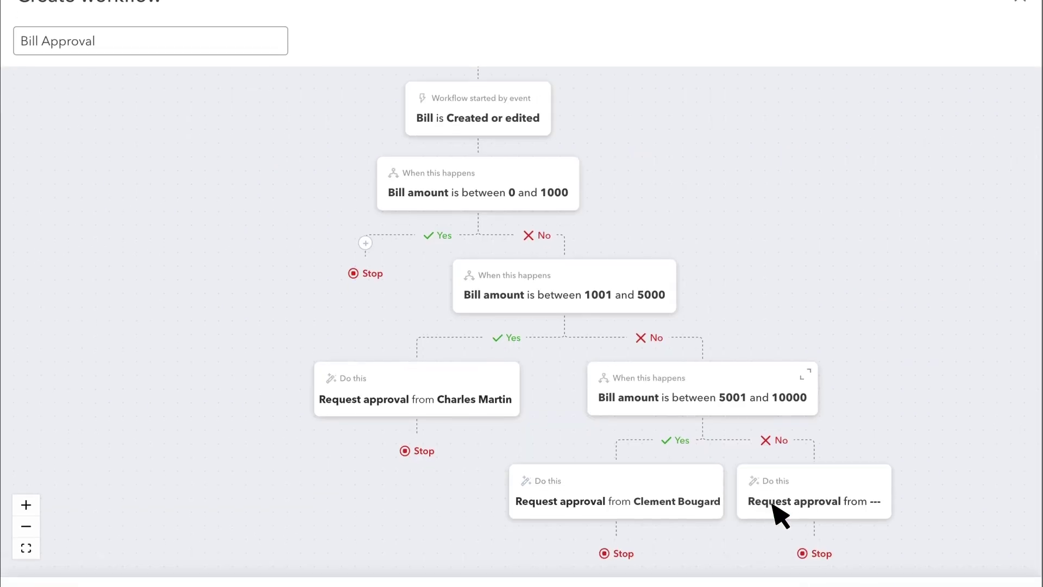
{"action": "scroll", "coordinate": [826, 516], "scroll_direction": "down", "scroll_amount": 1}
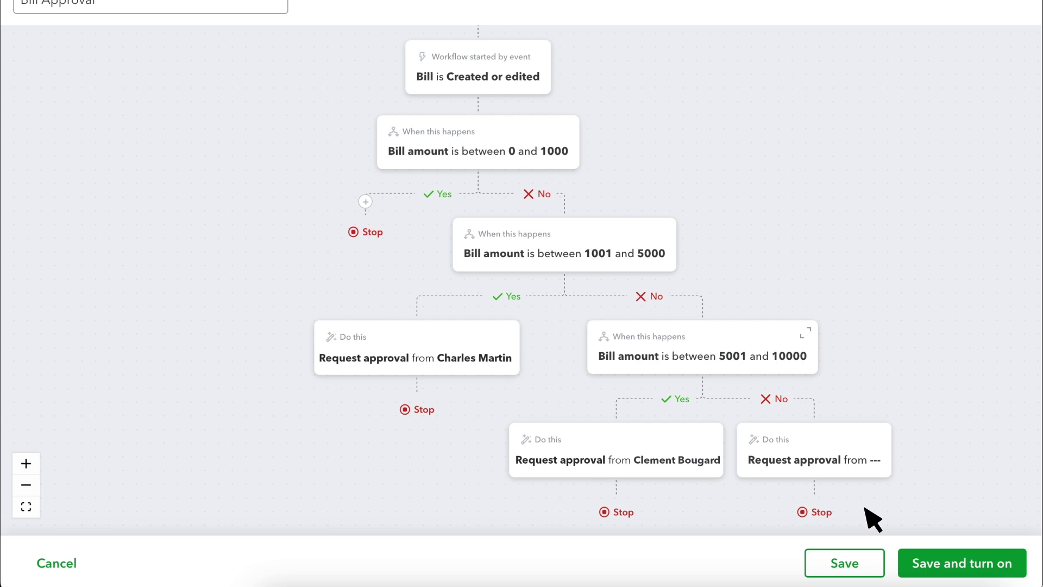
{"action": "left_click", "coordinate": [978, 559]}
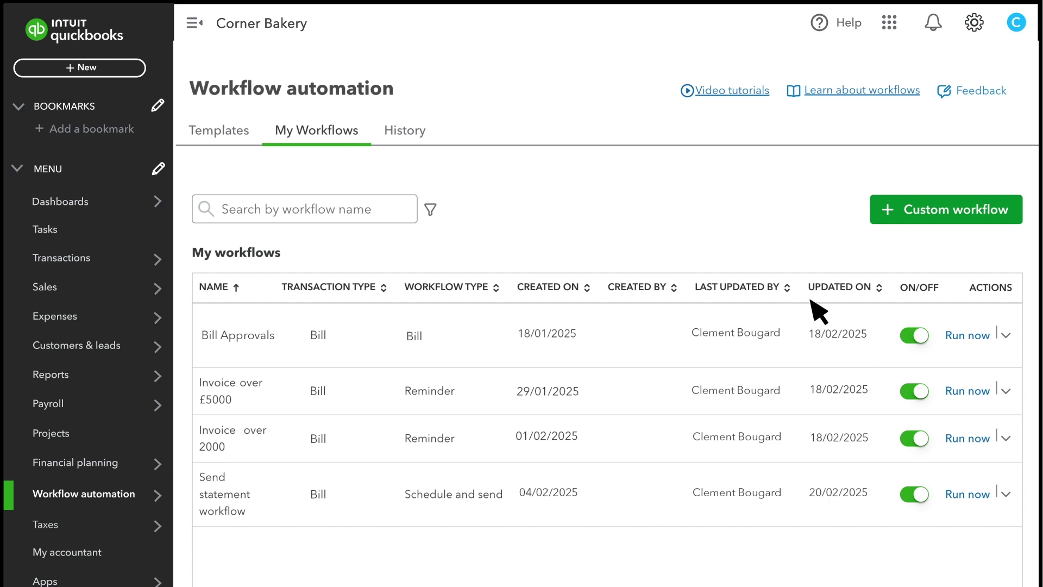
{"action": "left_click", "coordinate": [915, 338]}
{"action": "left_click", "coordinate": [915, 337]}
{"action": "left_click", "coordinate": [1005, 334]}
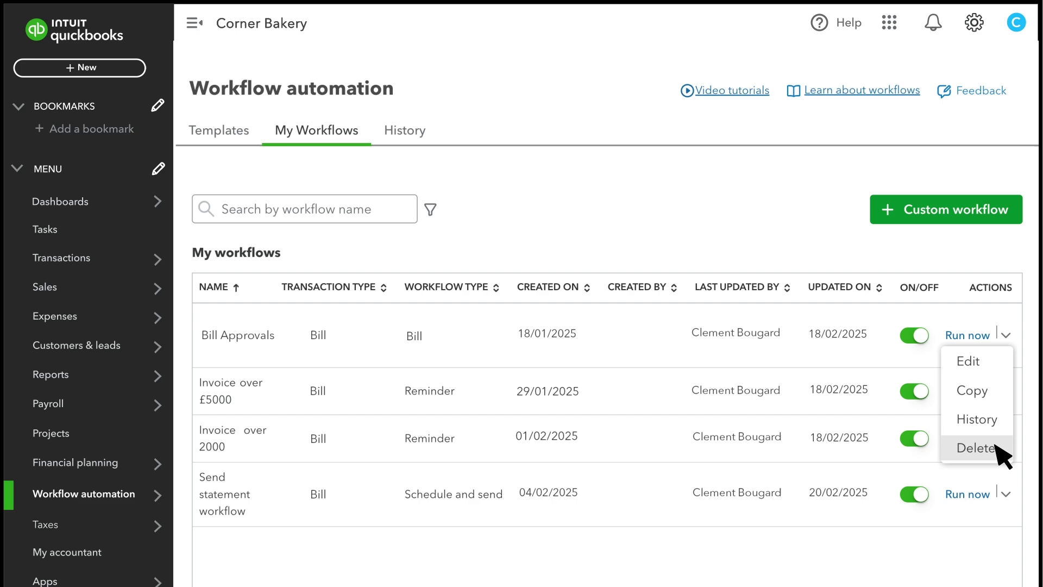
- Create a new bill and choose its supplier
{"action": "left_click", "coordinate": [86, 71]}
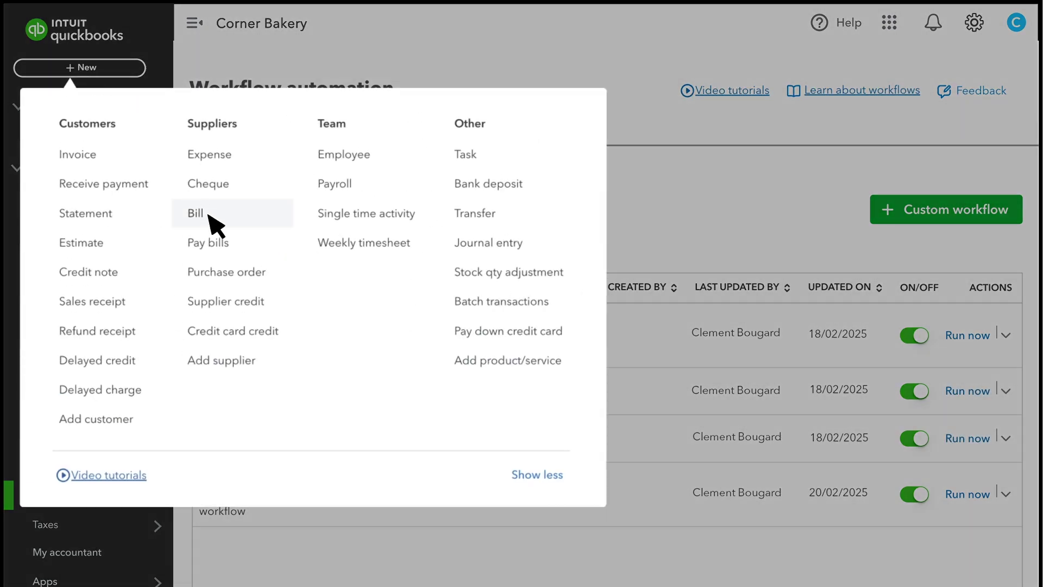
{"action": "left_click", "coordinate": [216, 224]}
{"action": "left_click", "coordinate": [204, 110]}
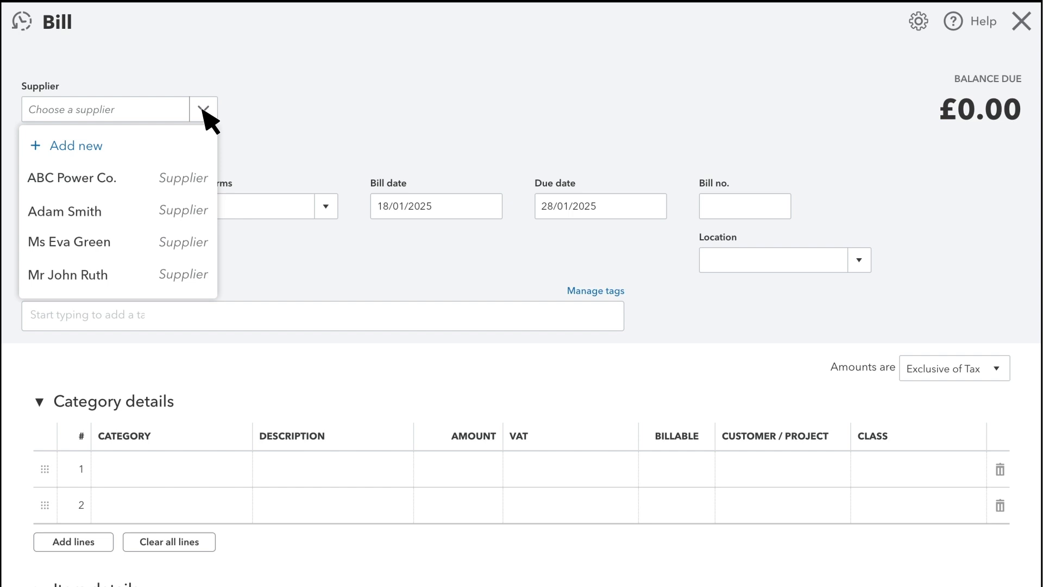
{"action": "left_click", "coordinate": [107, 215]}
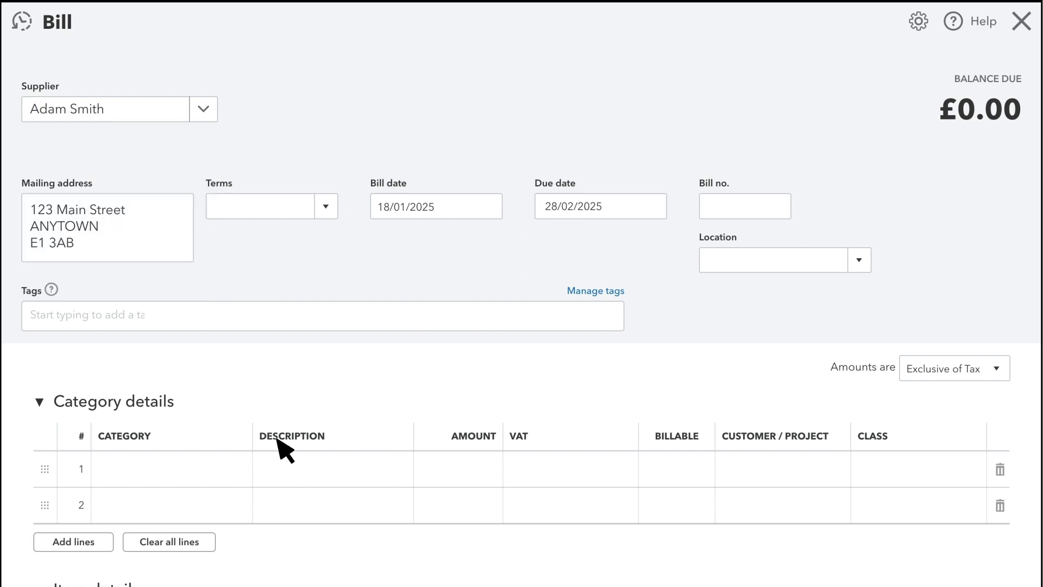
- Set line 1 to Advertising for £1,000.00 and save and close the bill
{"action": "left_click", "coordinate": [241, 477]}
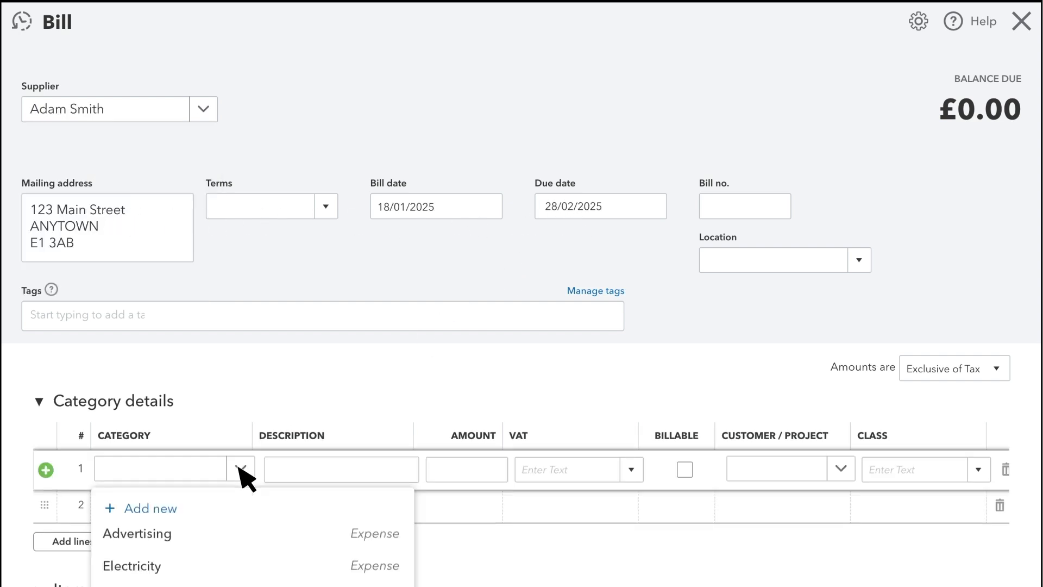
{"action": "left_click", "coordinate": [172, 535]}
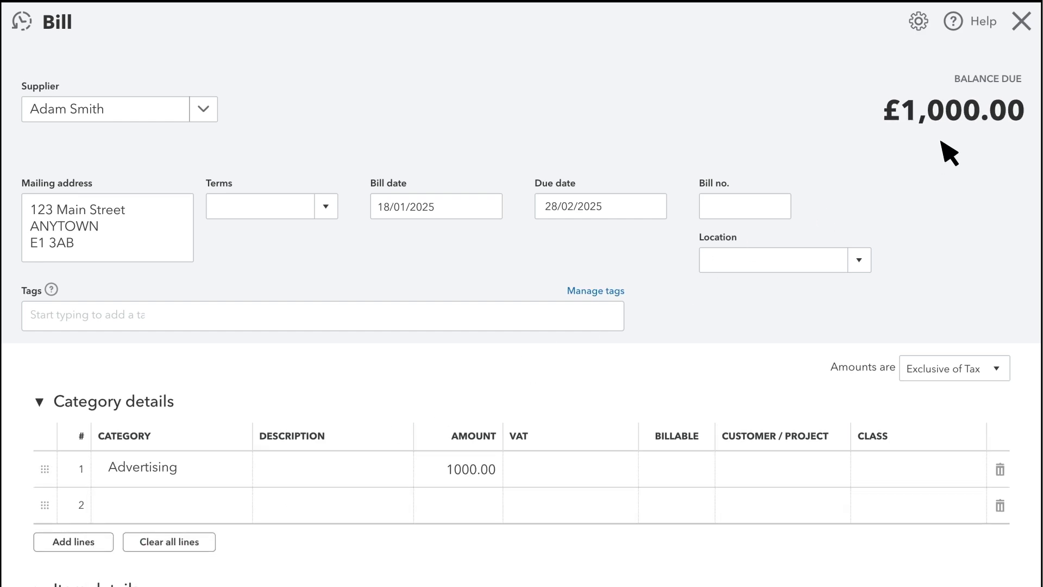
{"action": "scroll", "coordinate": [966, 326], "scroll_direction": "down", "scroll_amount": 3}
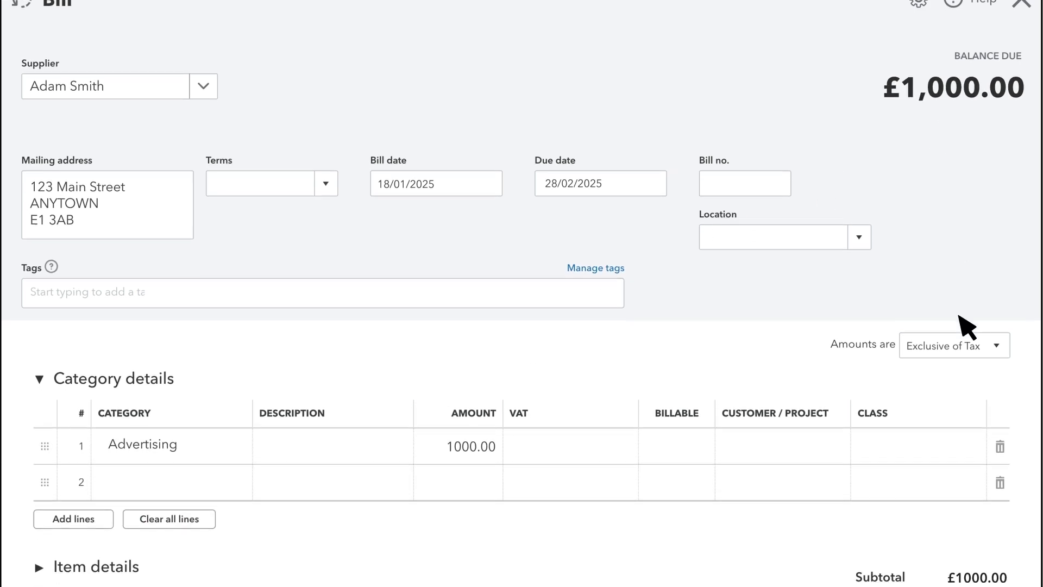
{"action": "left_click", "coordinate": [992, 565]}
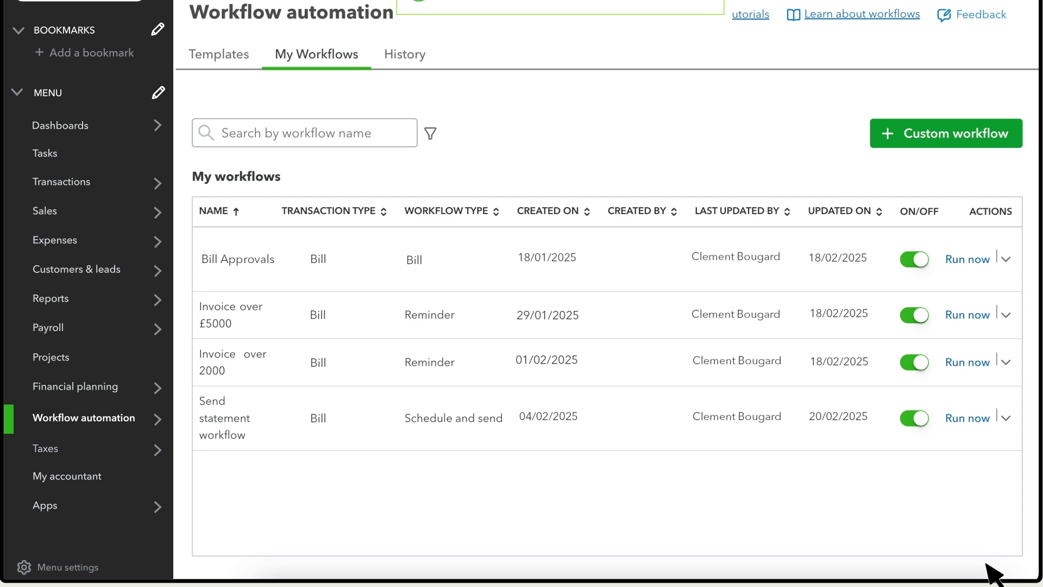
- Check Tasks for the Review Bill 3457 task, then open the Expenses Bills list
{"action": "scroll", "coordinate": [454, 356], "scroll_direction": "up", "scroll_amount": 2}
{"action": "left_click", "coordinate": [55, 221]}
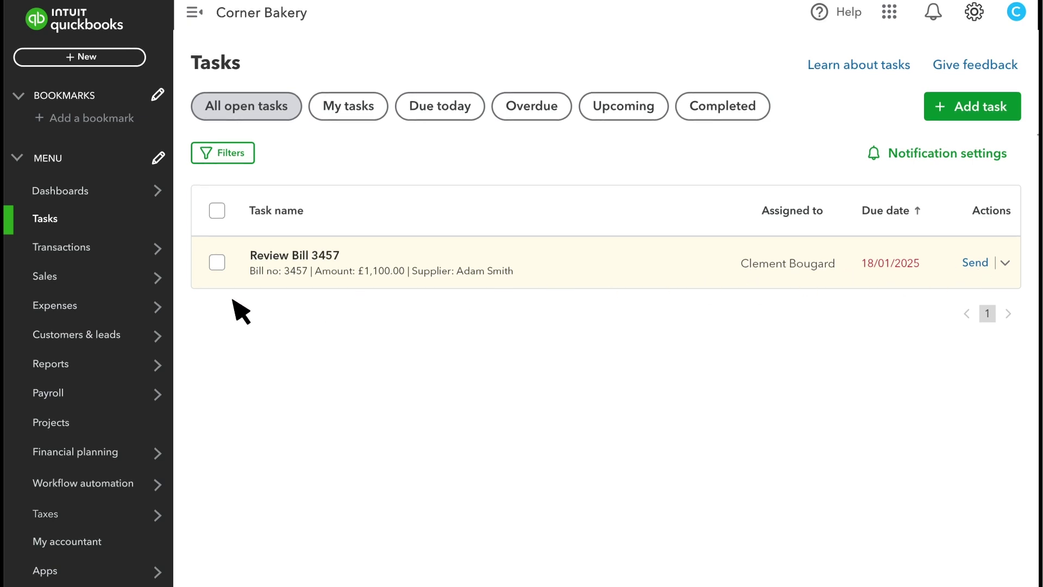
{"action": "mouse_move", "coordinate": [76, 306]}
{"action": "left_click", "coordinate": [205, 361]}
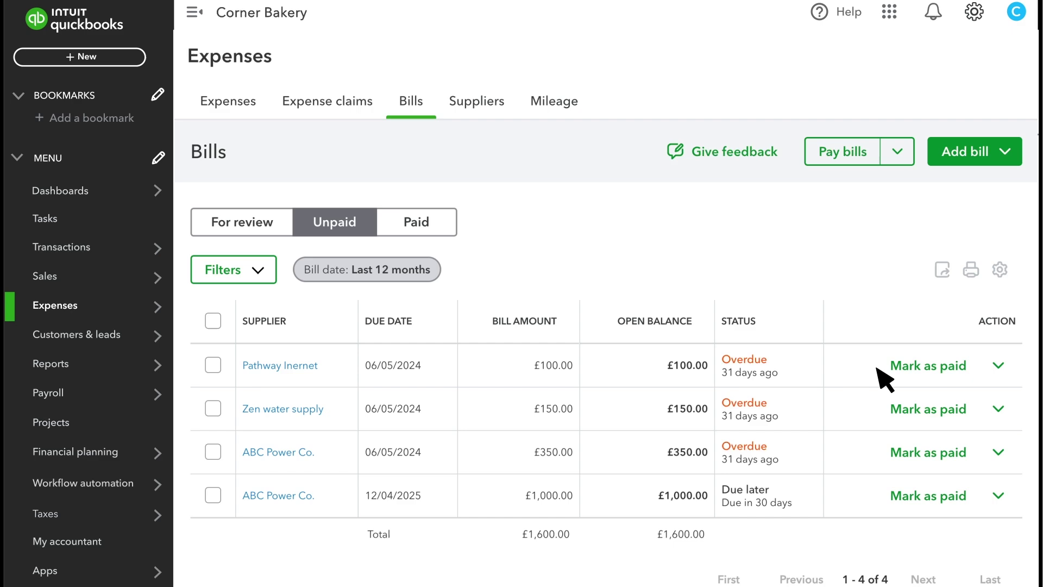
{"action": "left_click", "coordinate": [998, 366]}
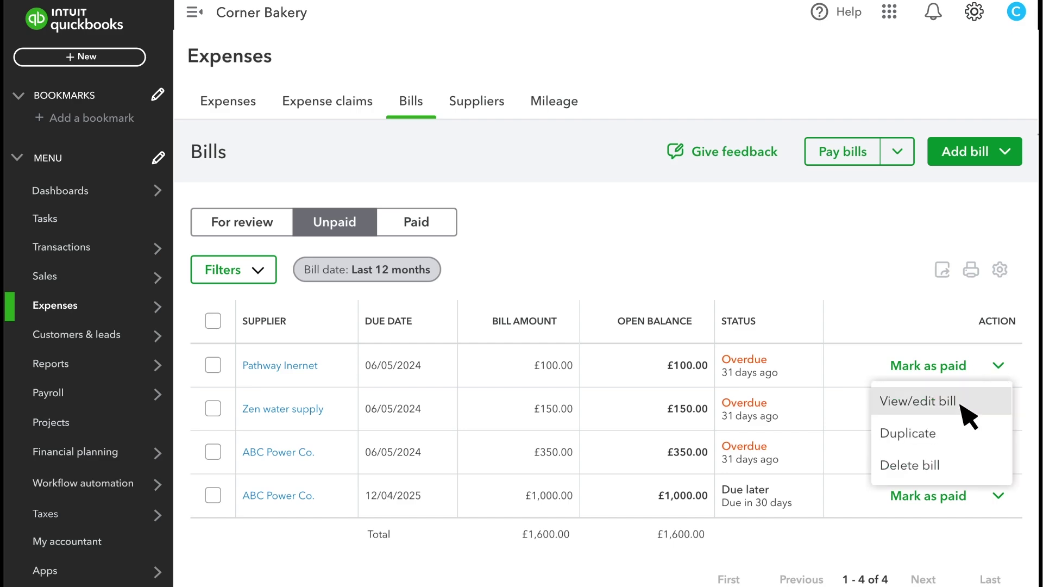
{"action": "left_click", "coordinate": [978, 354]}
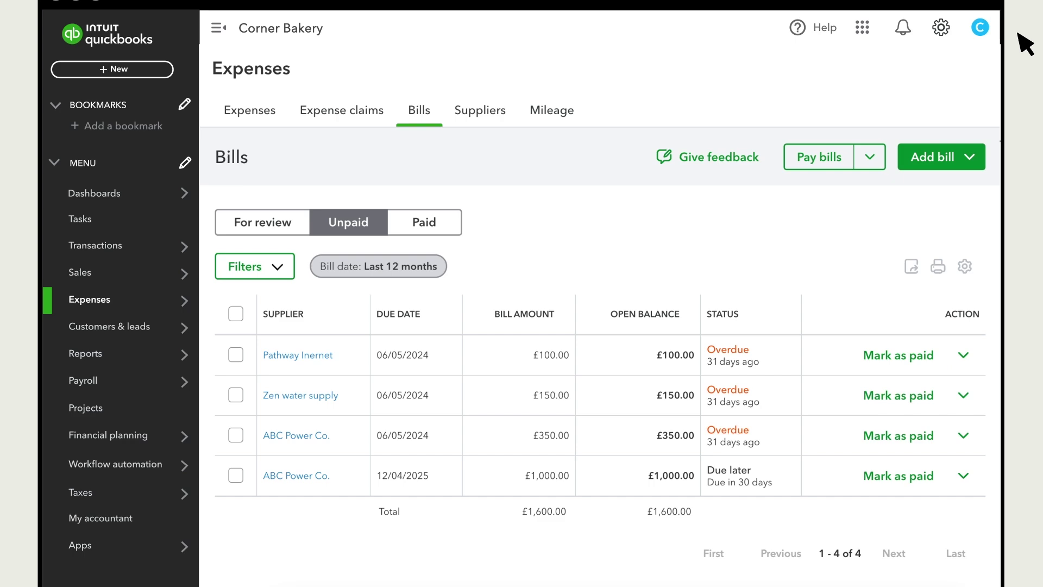